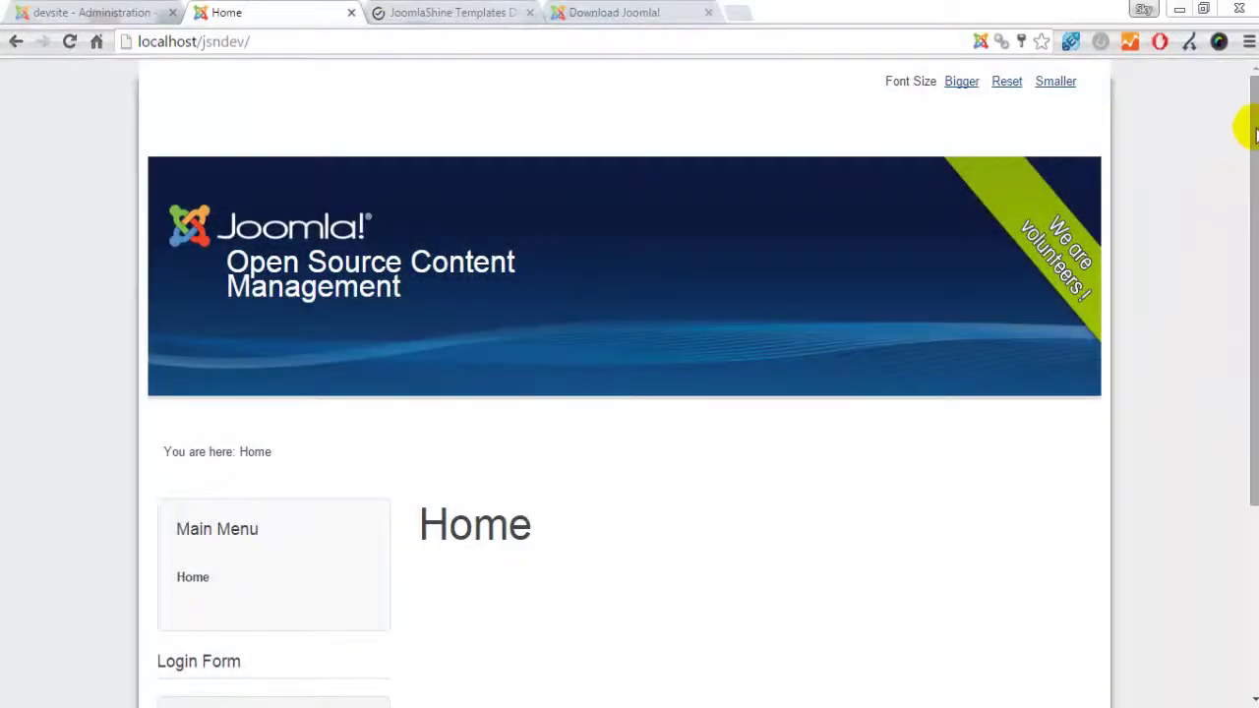
Upload and install the extension package jsn_epic_pro_unlimited_6.1.1_install.zip in the devsite administration
mouse_move(1254, 133)
left_mouse_down()
mouse_move(1254, 349)
mouse_move(1251, 116)
left_mouse_up()
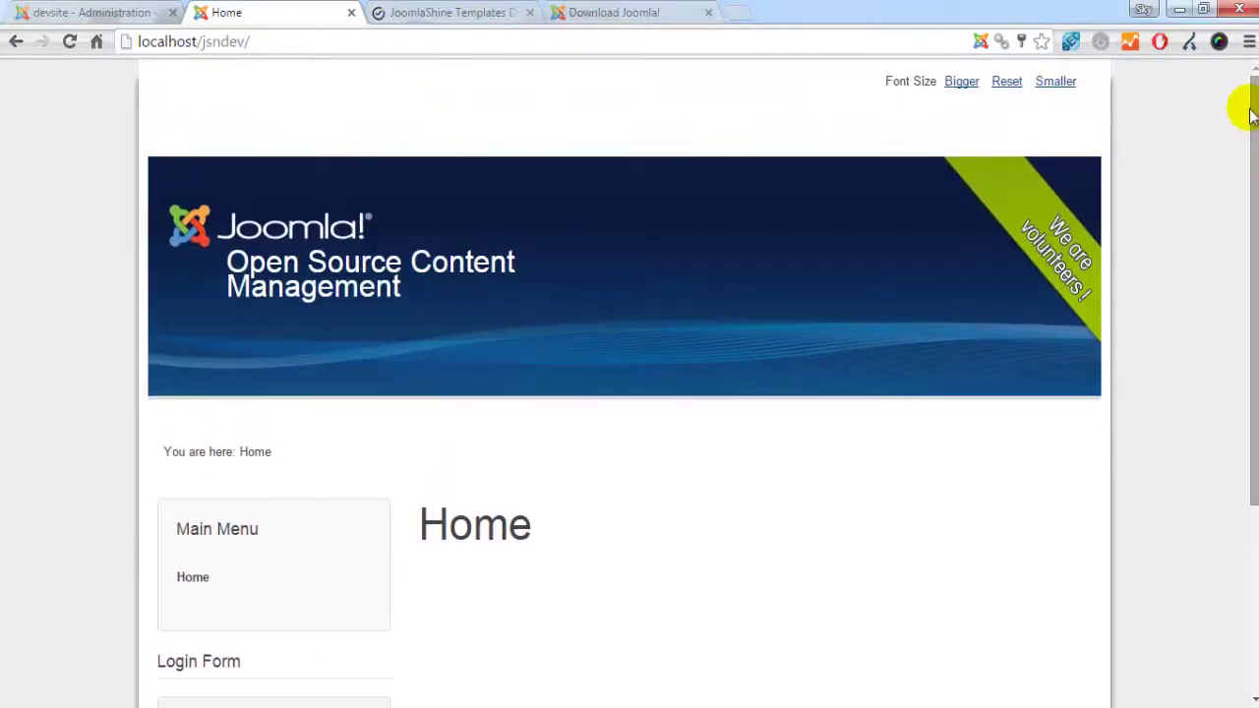
left_click(98, 12)
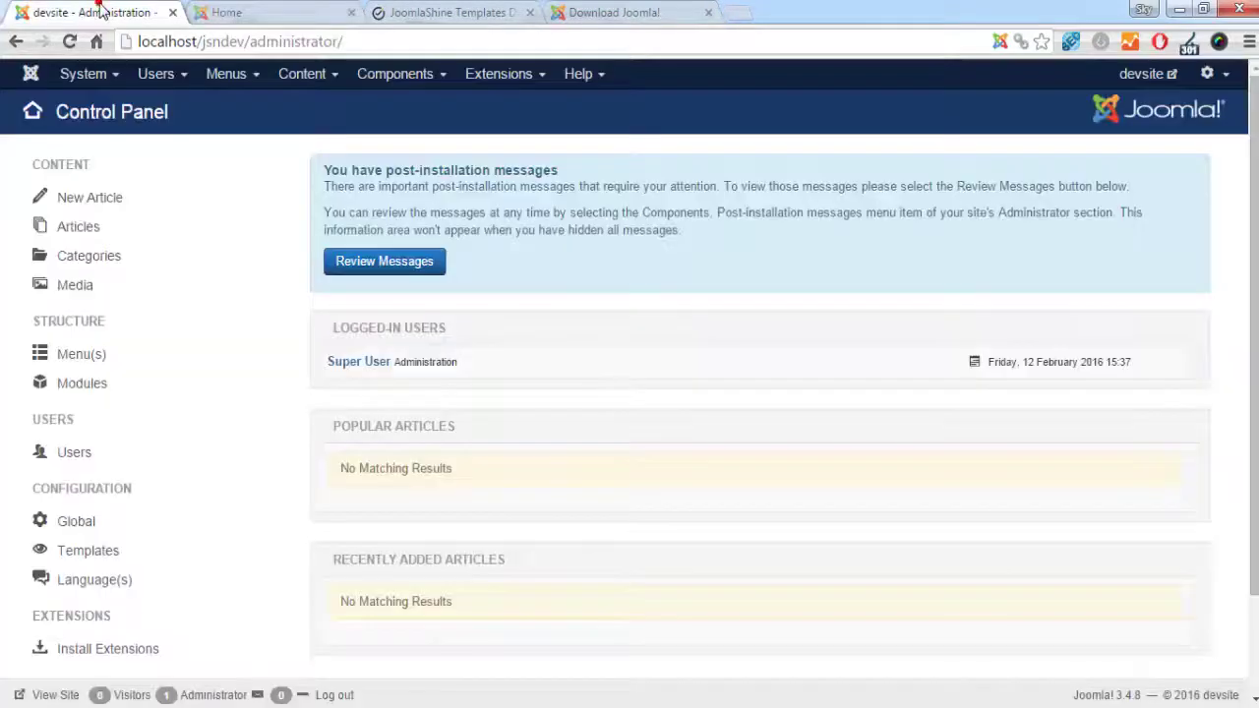
left_click(511, 79)
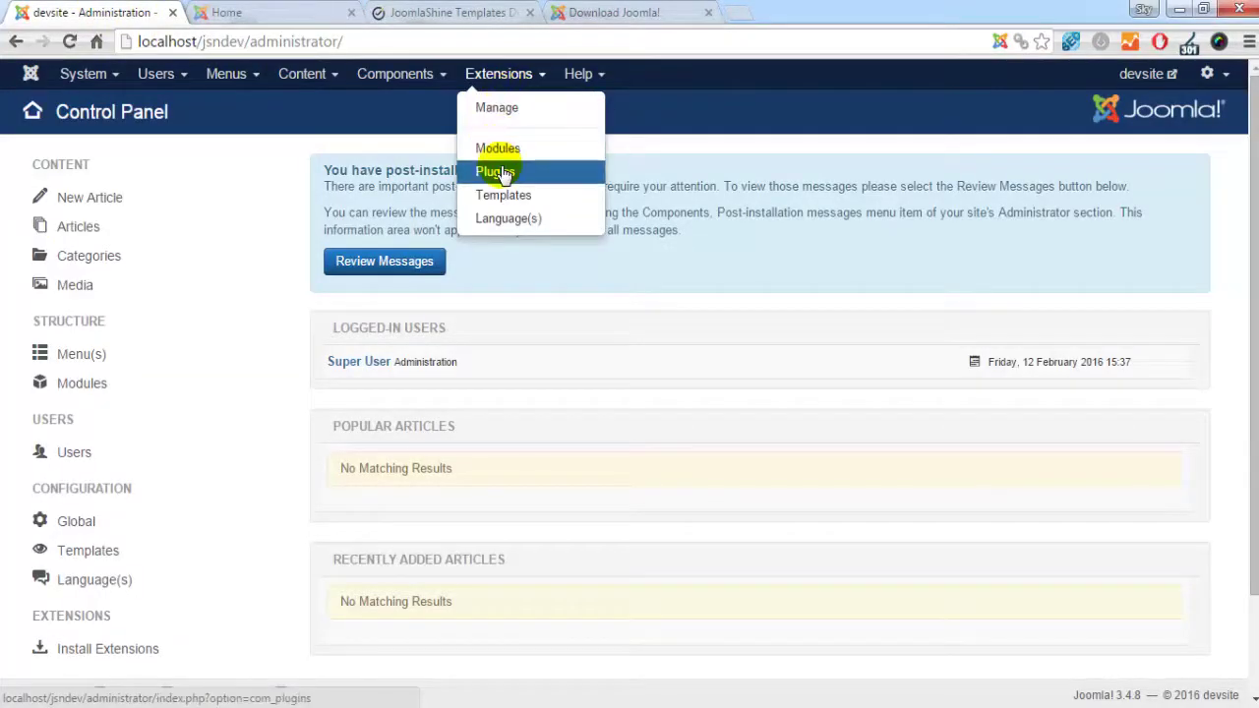
left_click(484, 107)
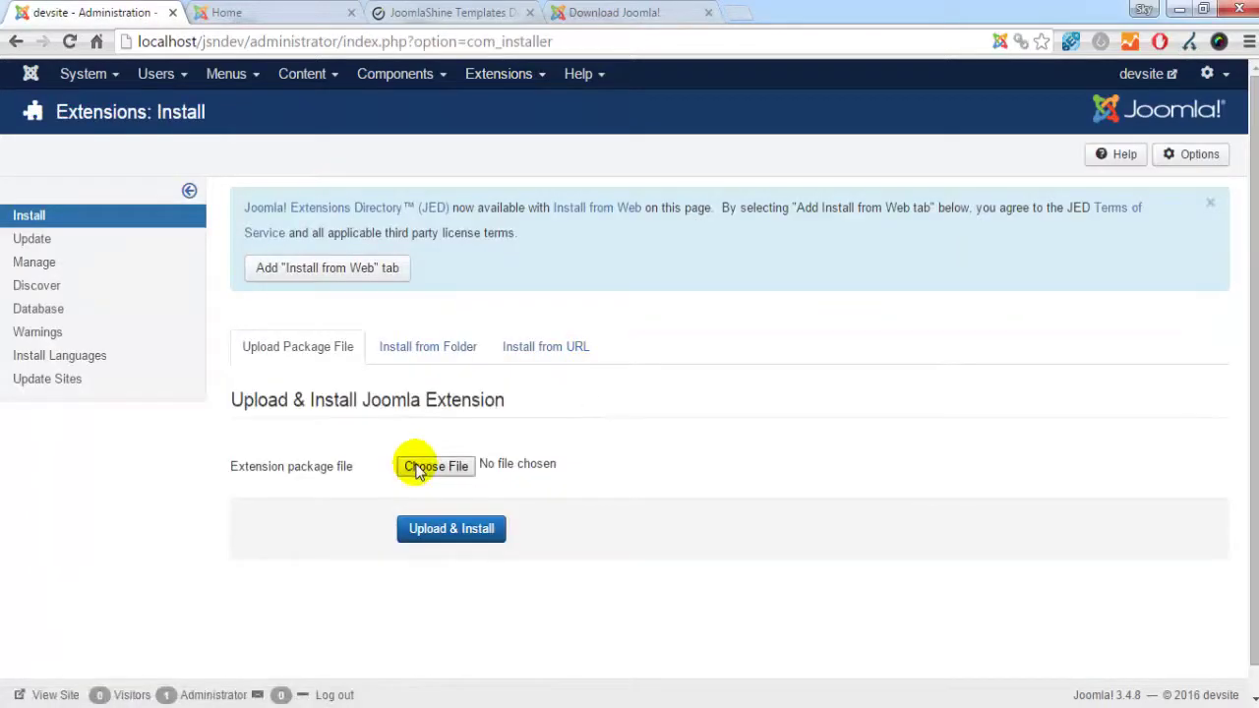
left_click(417, 473)
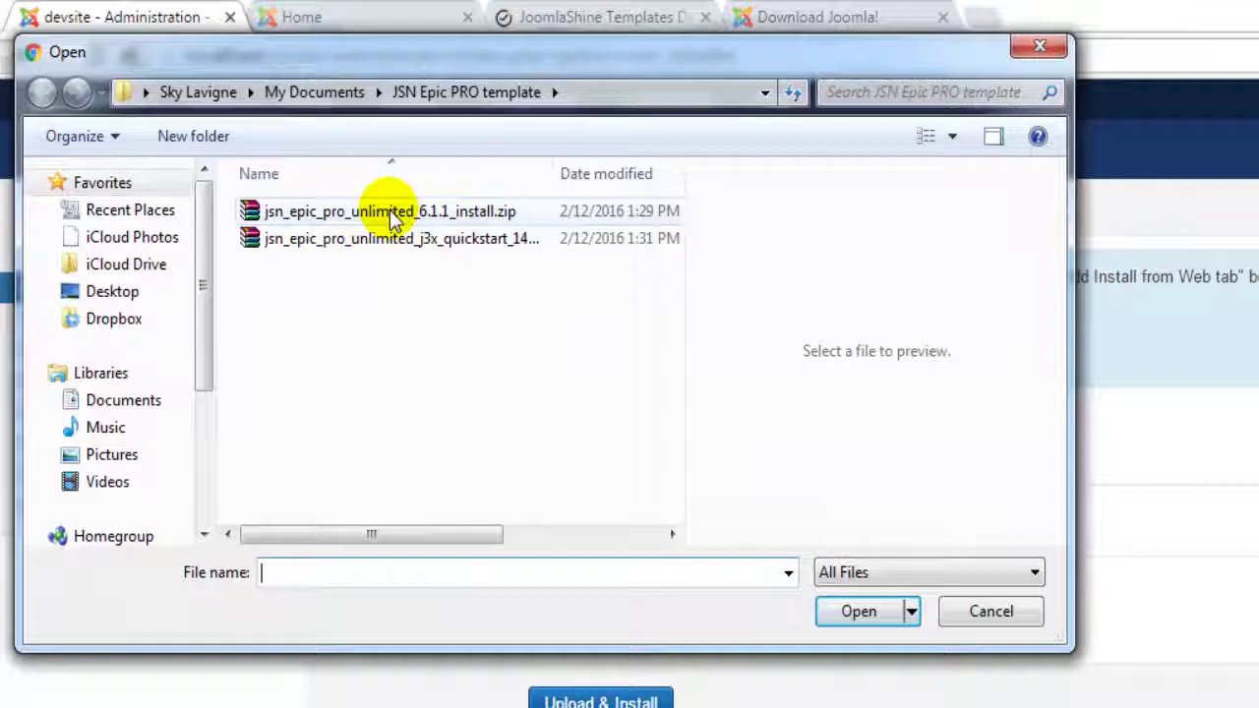
left_click(392, 212)
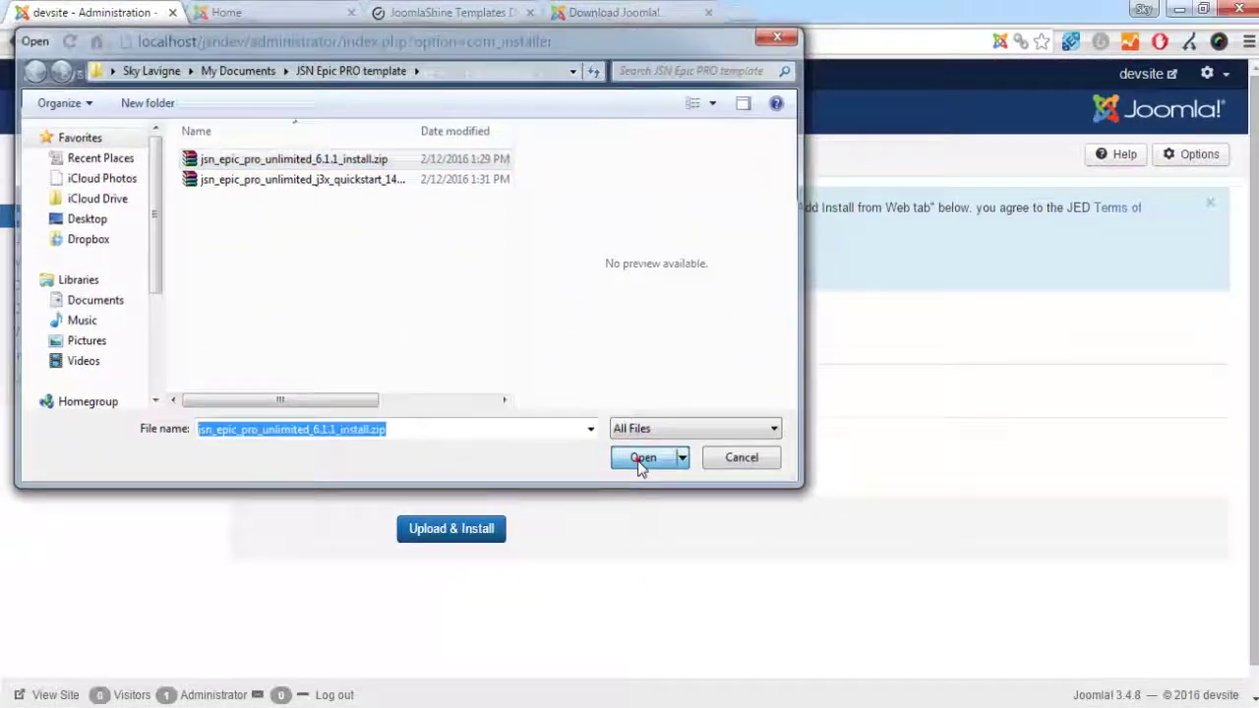
left_click(642, 462)
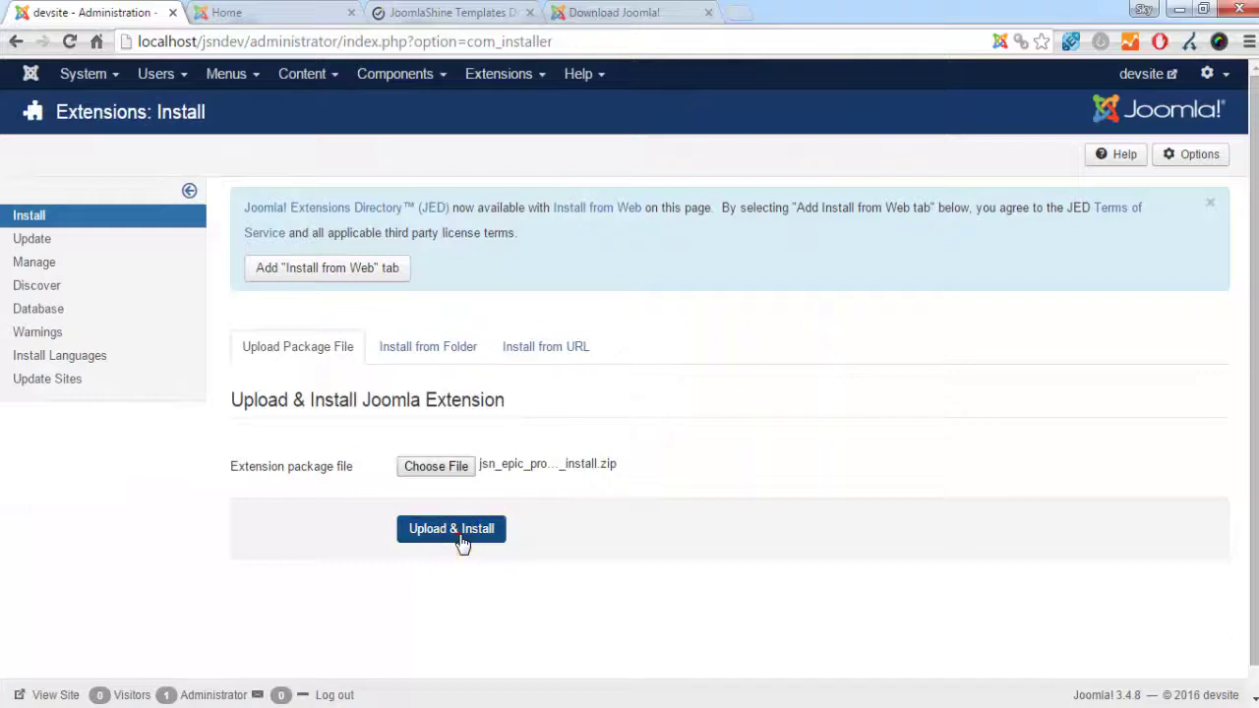
left_click(461, 543)
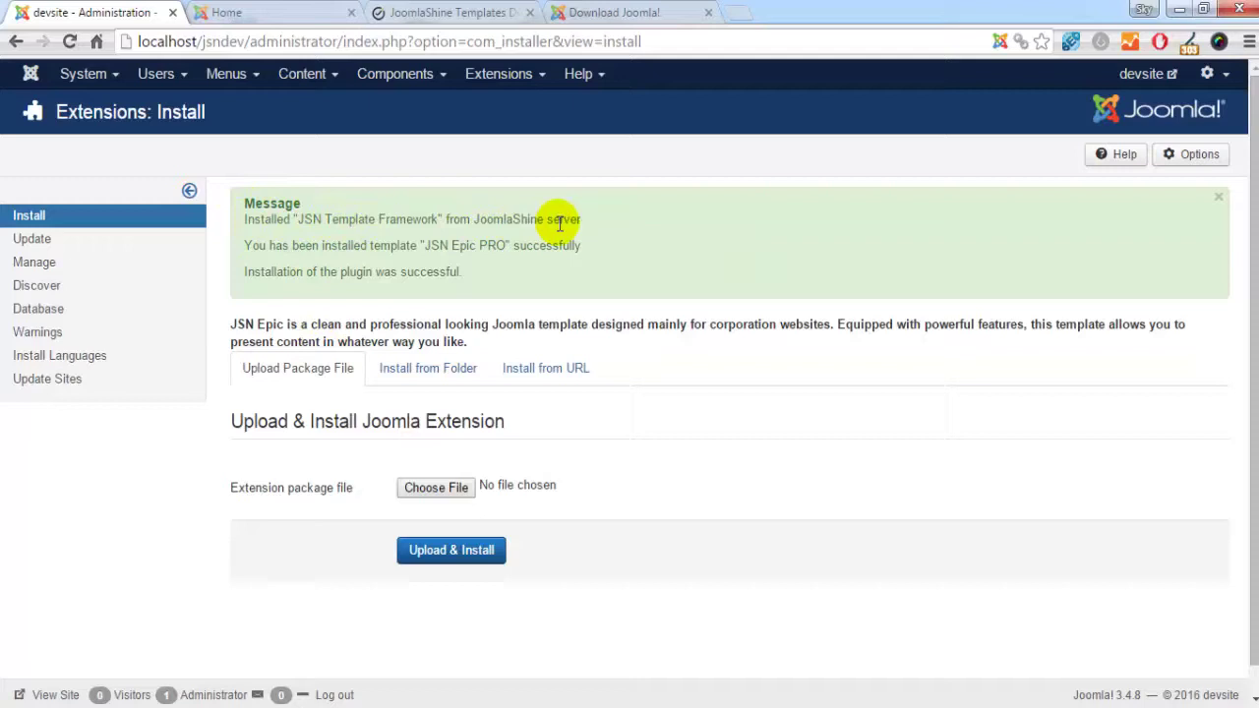
Open the JSN Epic PRO - Default template style for editing
left_click(526, 83)
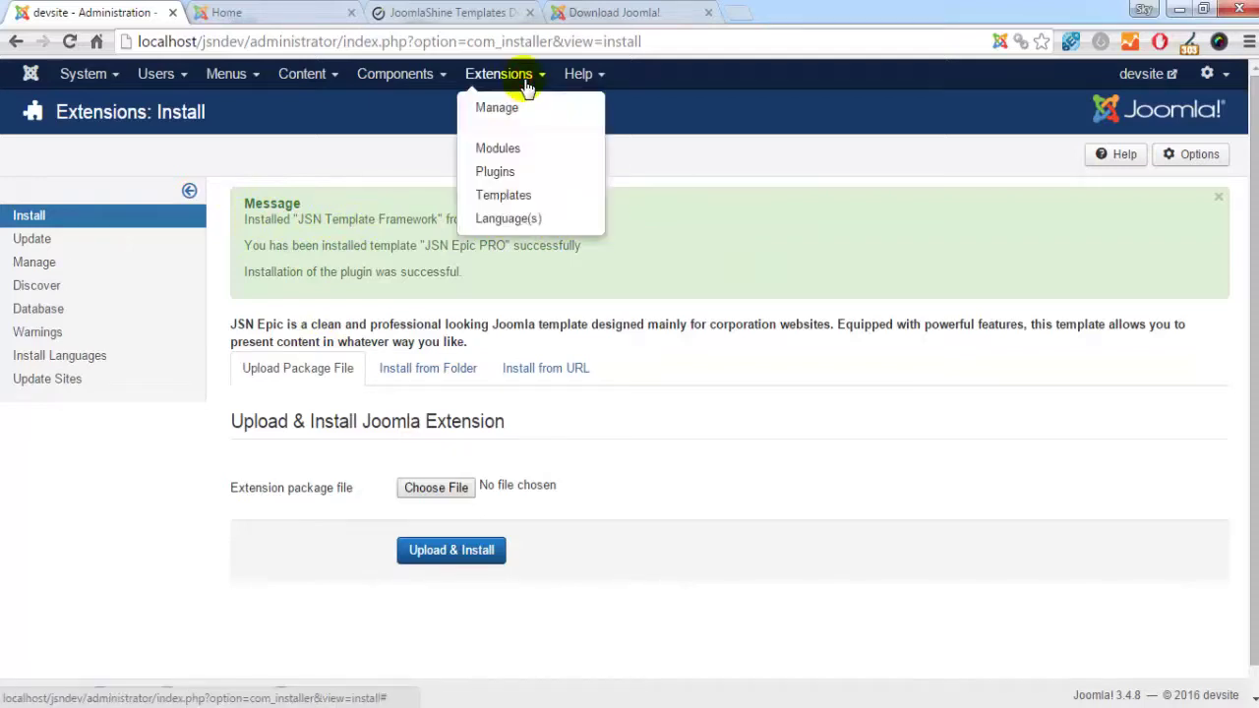
left_click(503, 194)
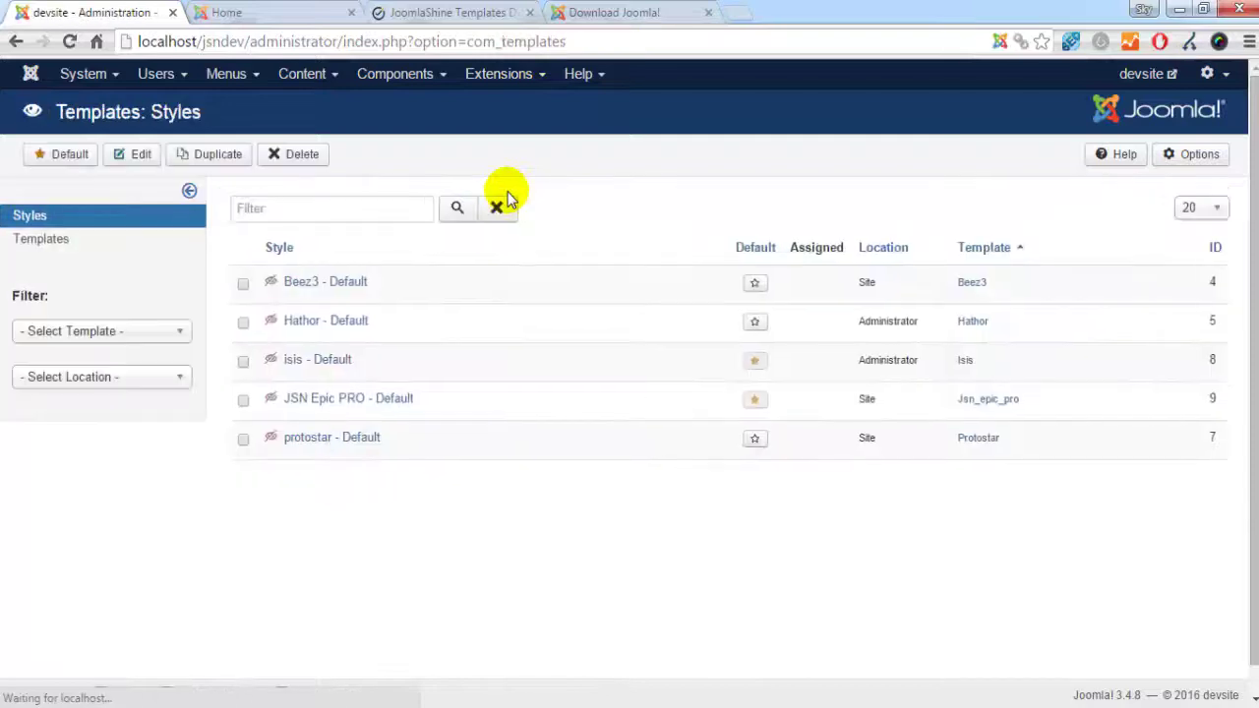
left_click(346, 403)
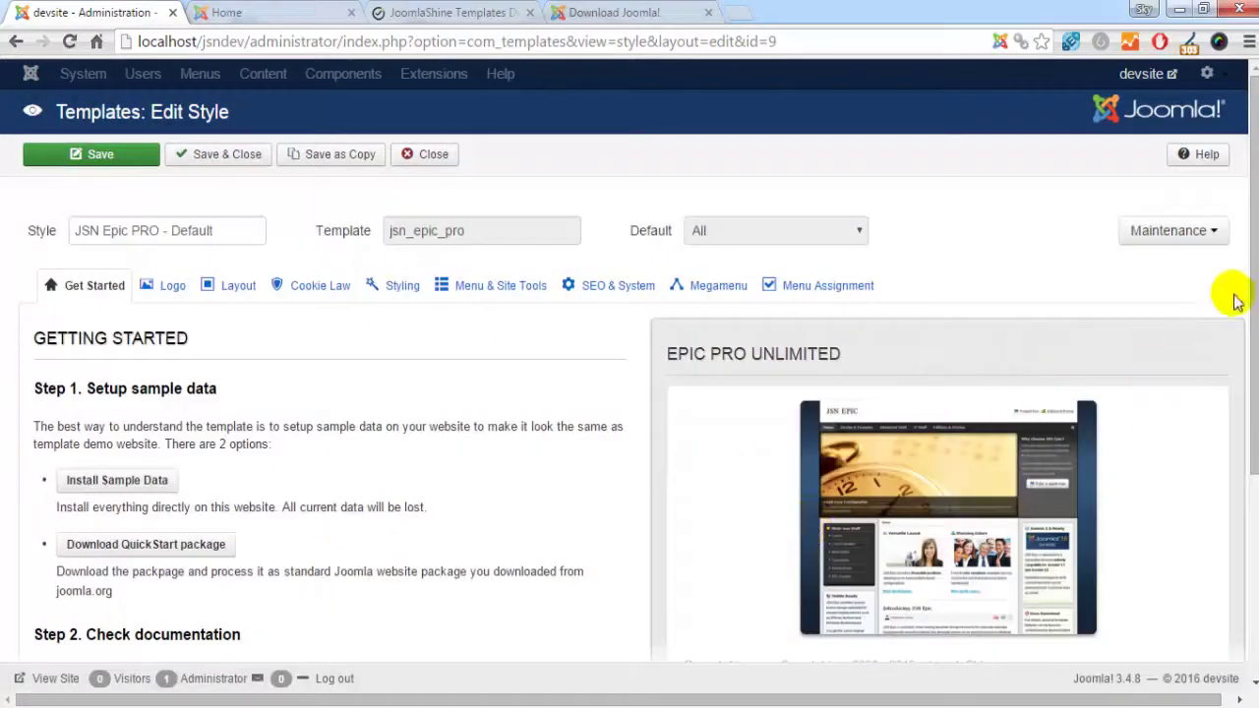
Look through the JSN Epic PRO style's settings from Logo to Menu Assignment and its Get Started information, then close the style
mouse_move(1255, 245)
left_mouse_down()
mouse_move(1255, 469)
mouse_move(1251, 269)
left_mouse_up()
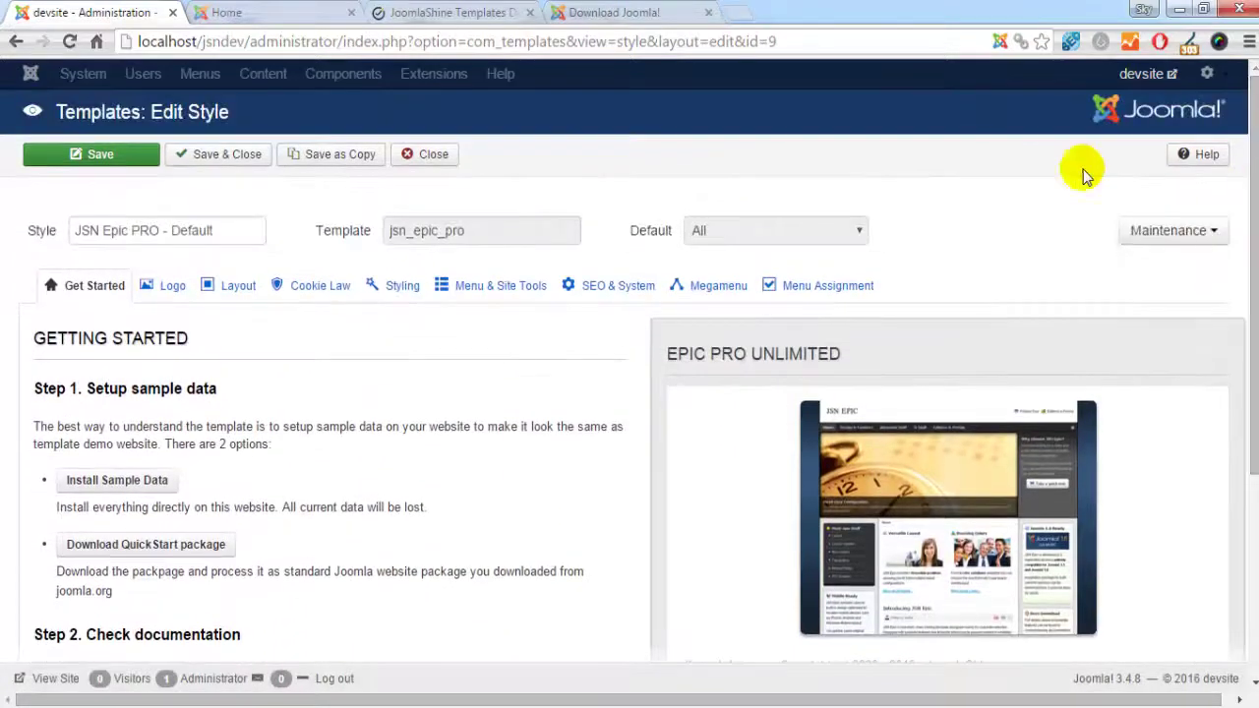
left_click(165, 287)
left_click(216, 286)
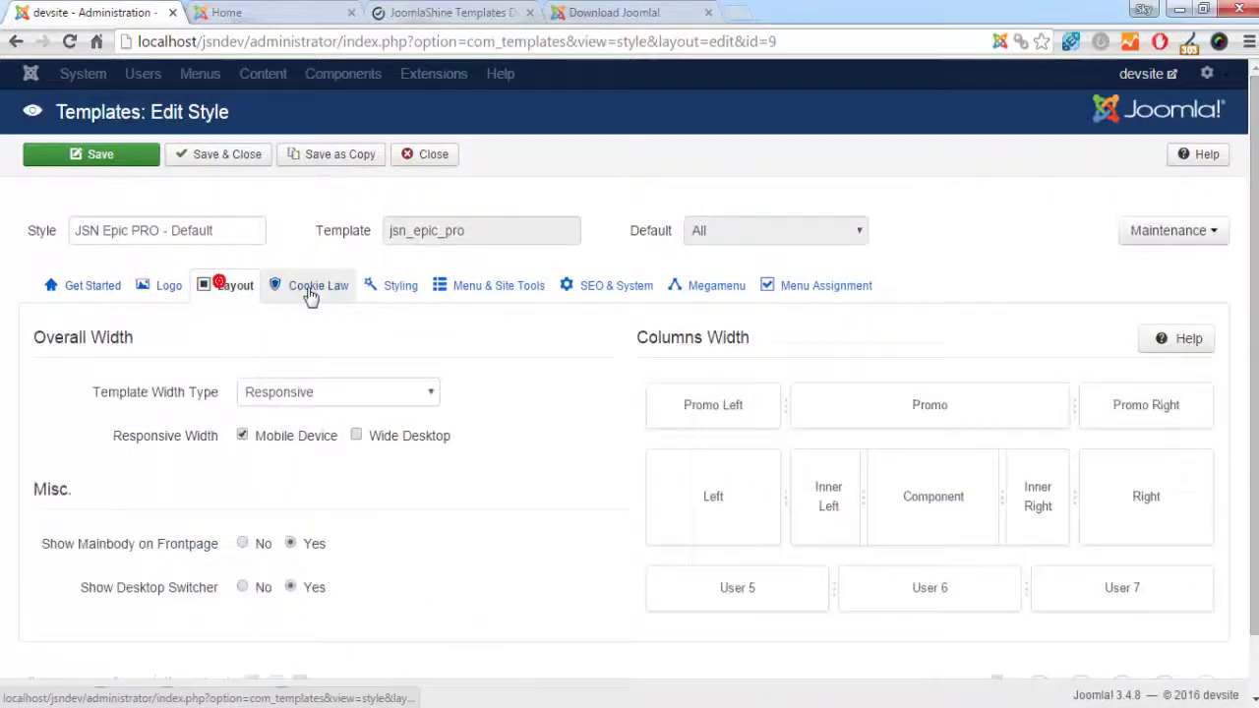
left_click(315, 294)
left_click(403, 288)
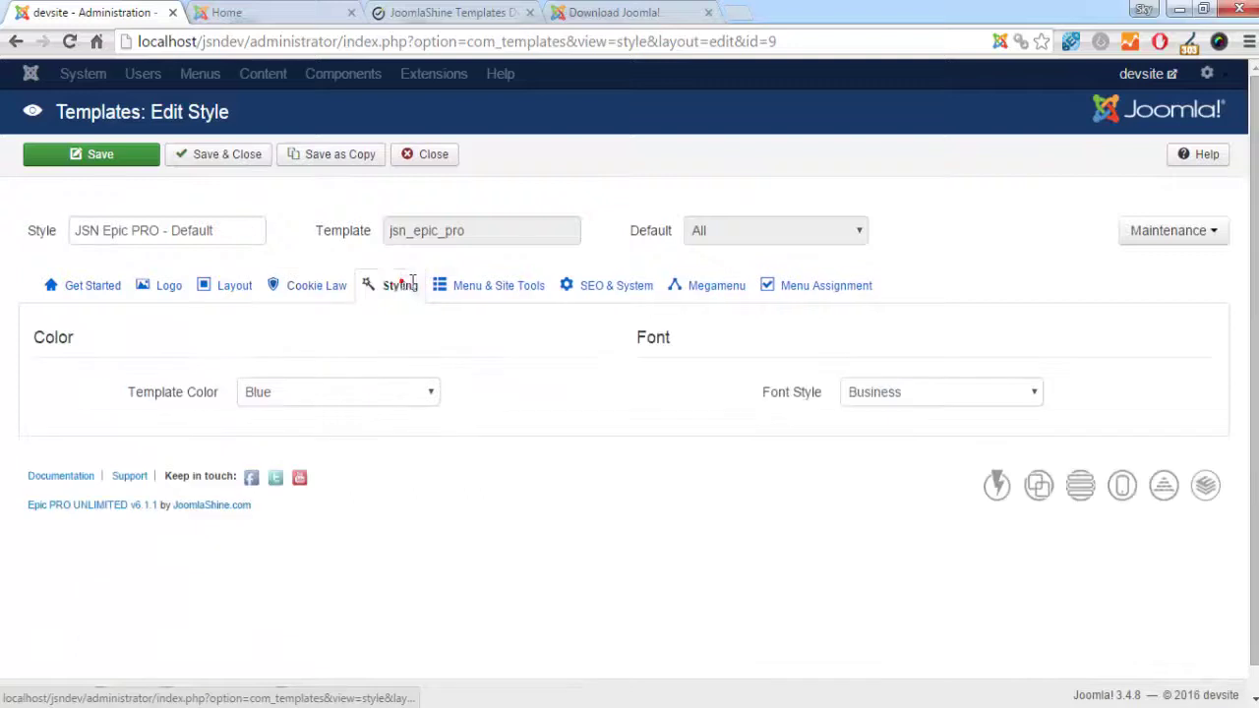
left_click(499, 288)
left_click(610, 293)
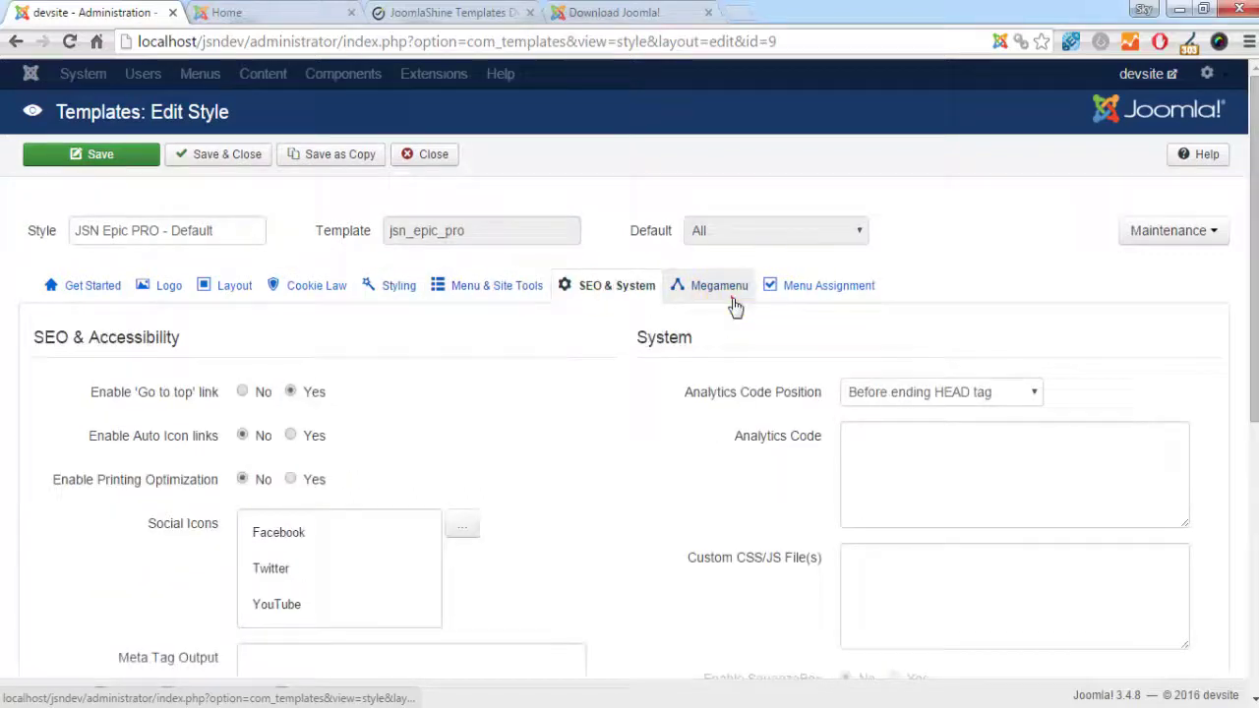
left_click(733, 301)
left_click(812, 288)
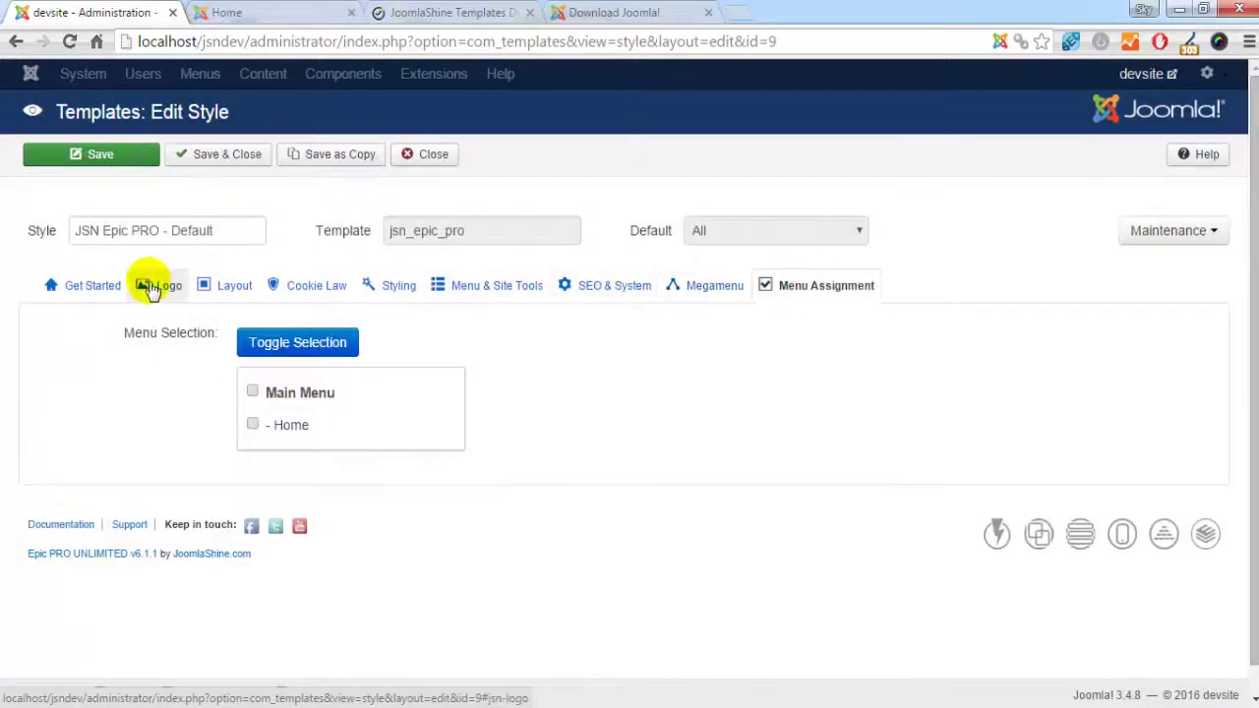
left_click(98, 286)
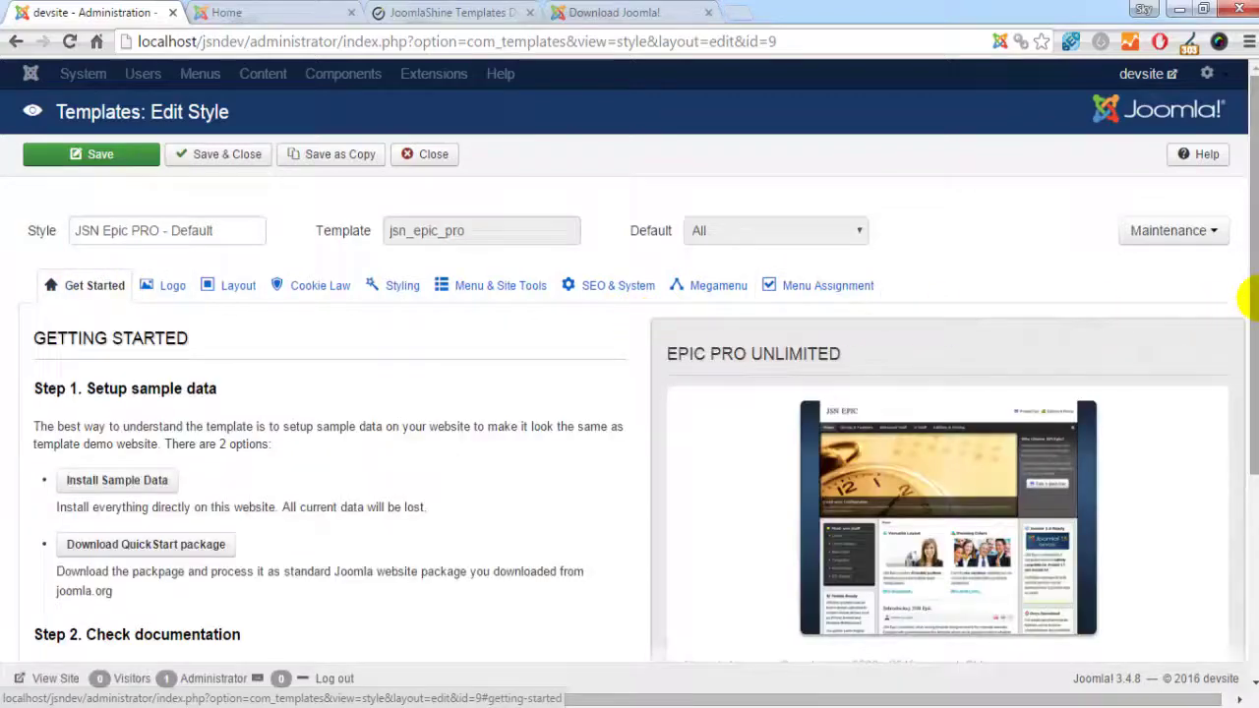
scroll(1249, 305, "down", 3)
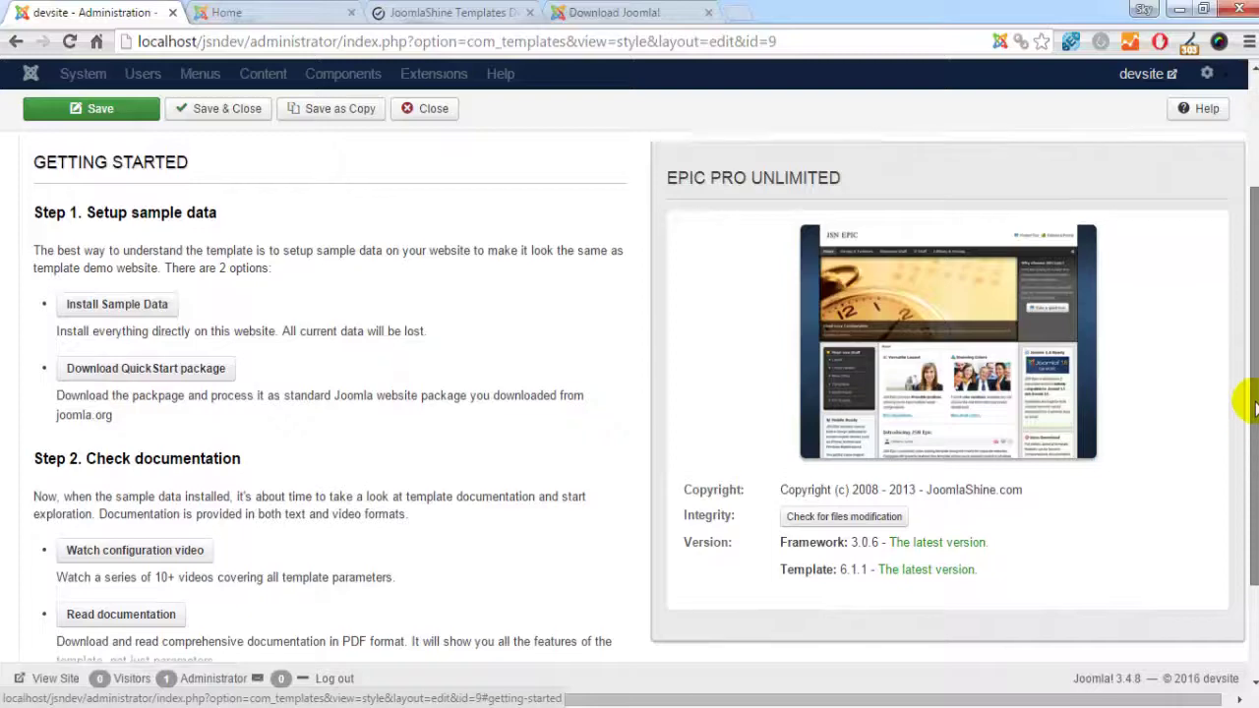
left_click_drag(1246, 427, 1250, 310)
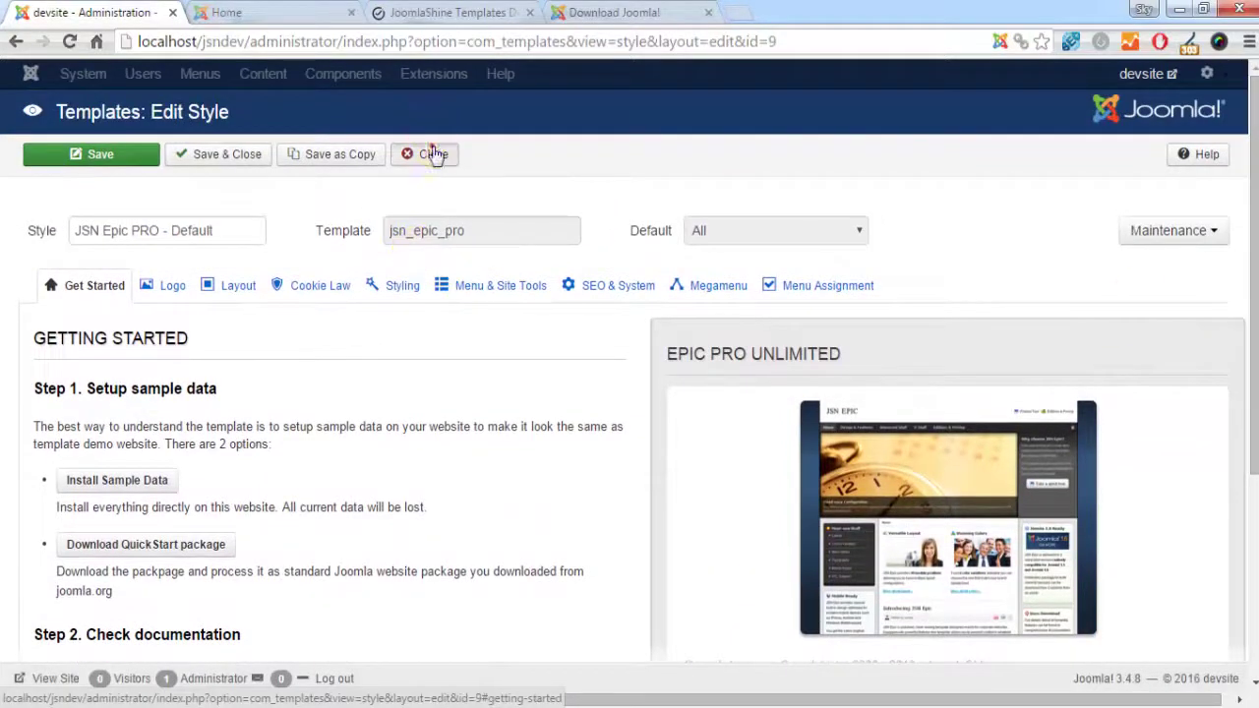
View the local site's home page with the new template and compare it with the JSN Epic online demo
left_click(300, 11)
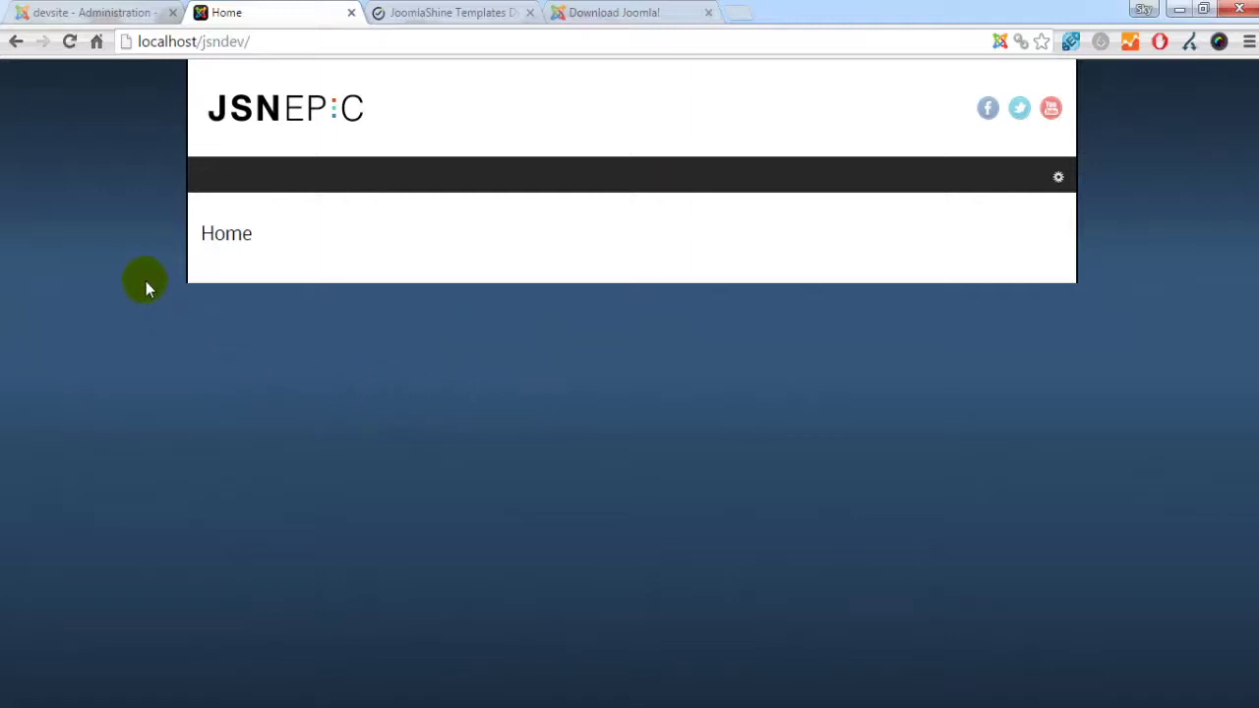
left_click(499, 11)
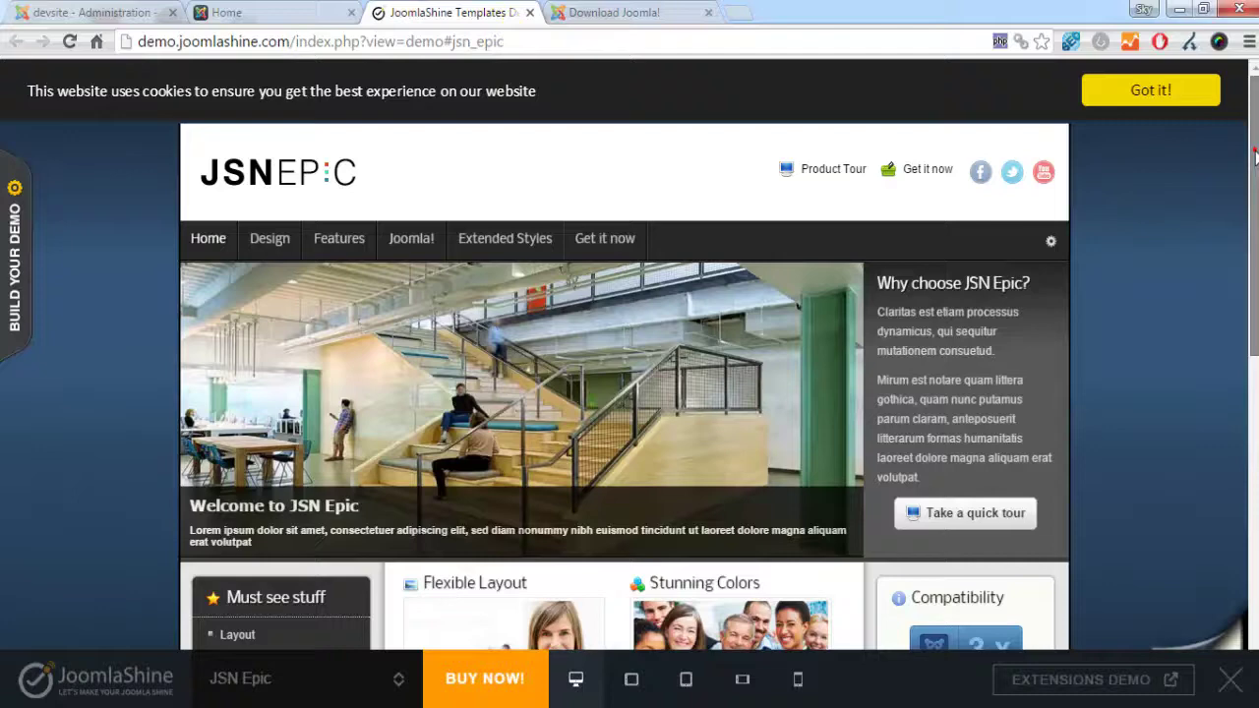
left_click_drag(1252, 160, 1210, 114)
left_click(264, 246)
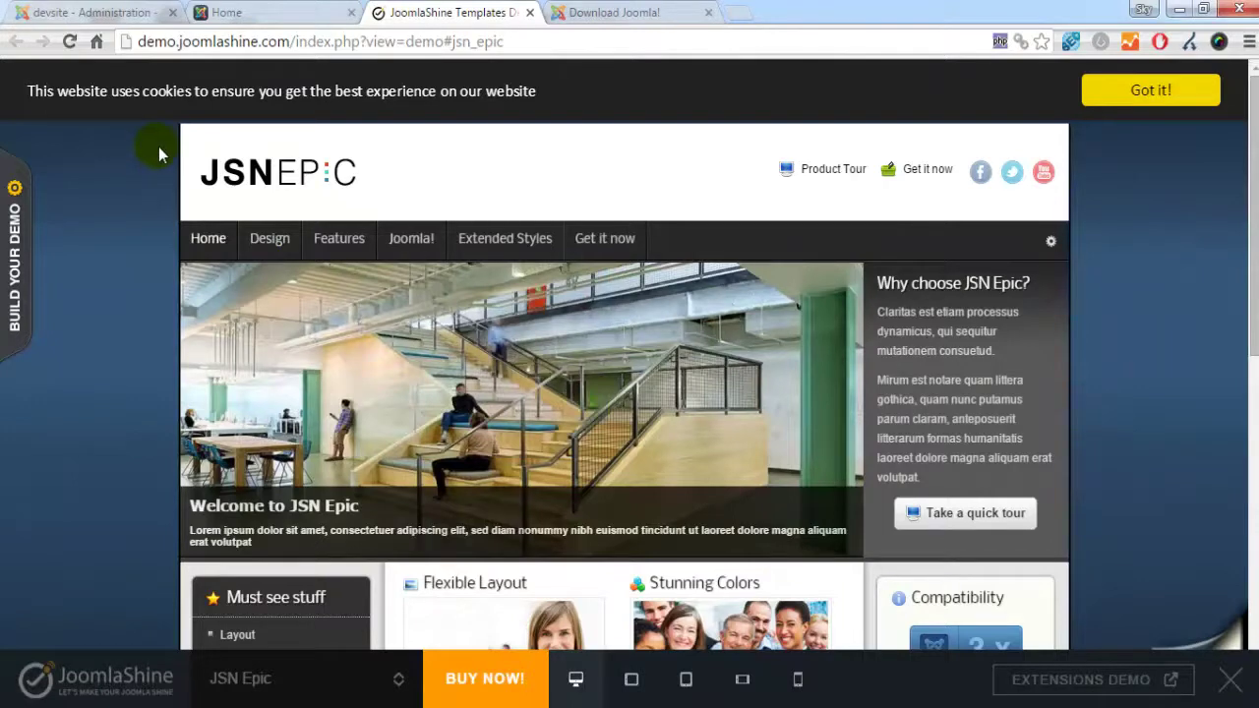
Reopen the JSN Epic PRO - Default style in the administration and start its sample data installer
left_click(96, 11)
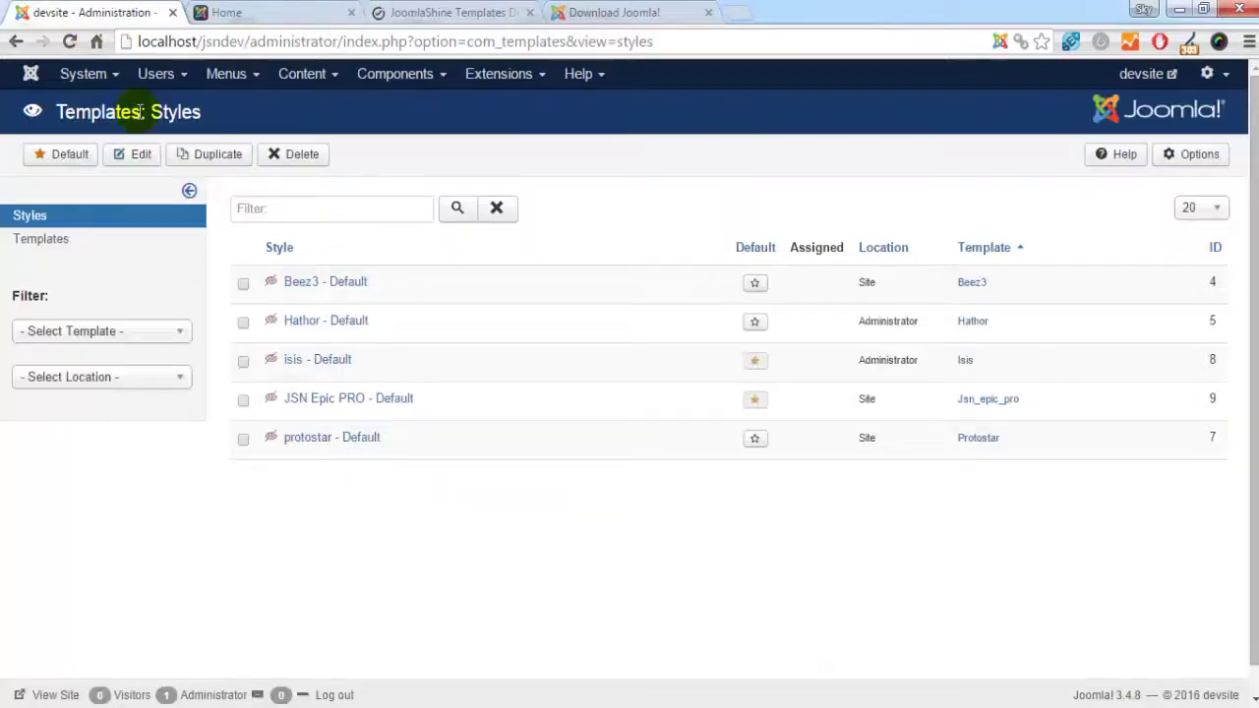
left_click(341, 408)
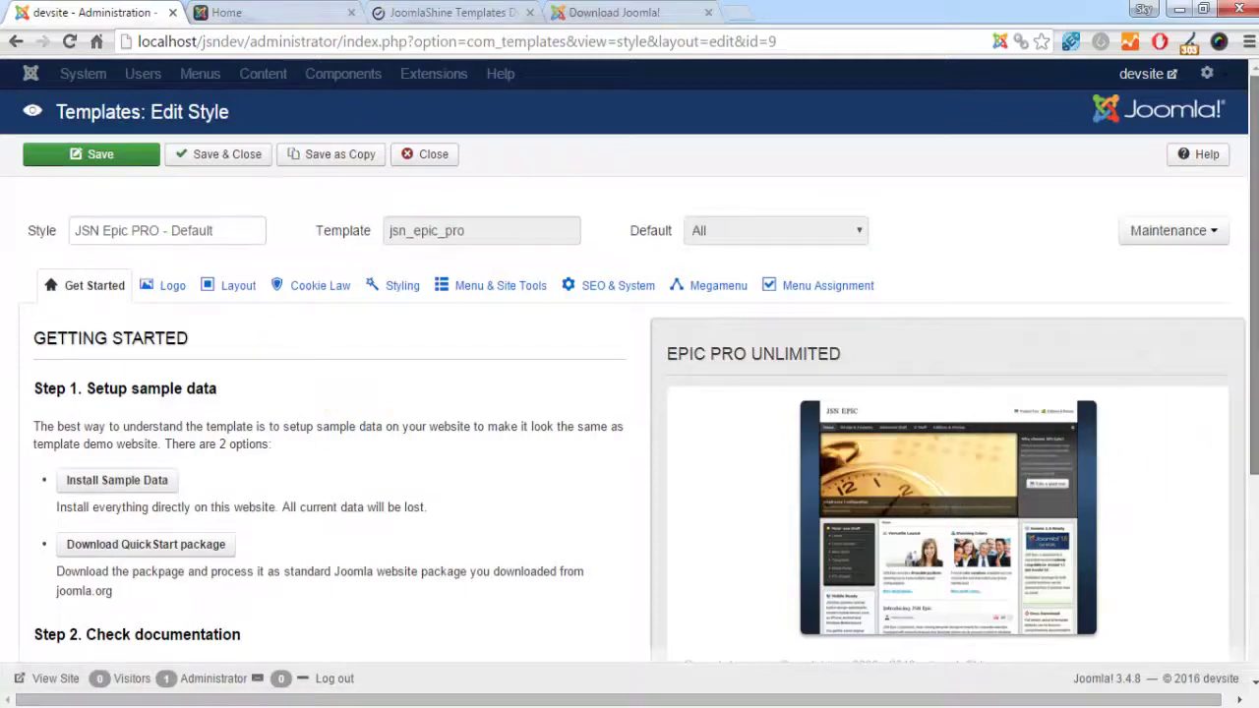
scroll(629, 357, "down", 1)
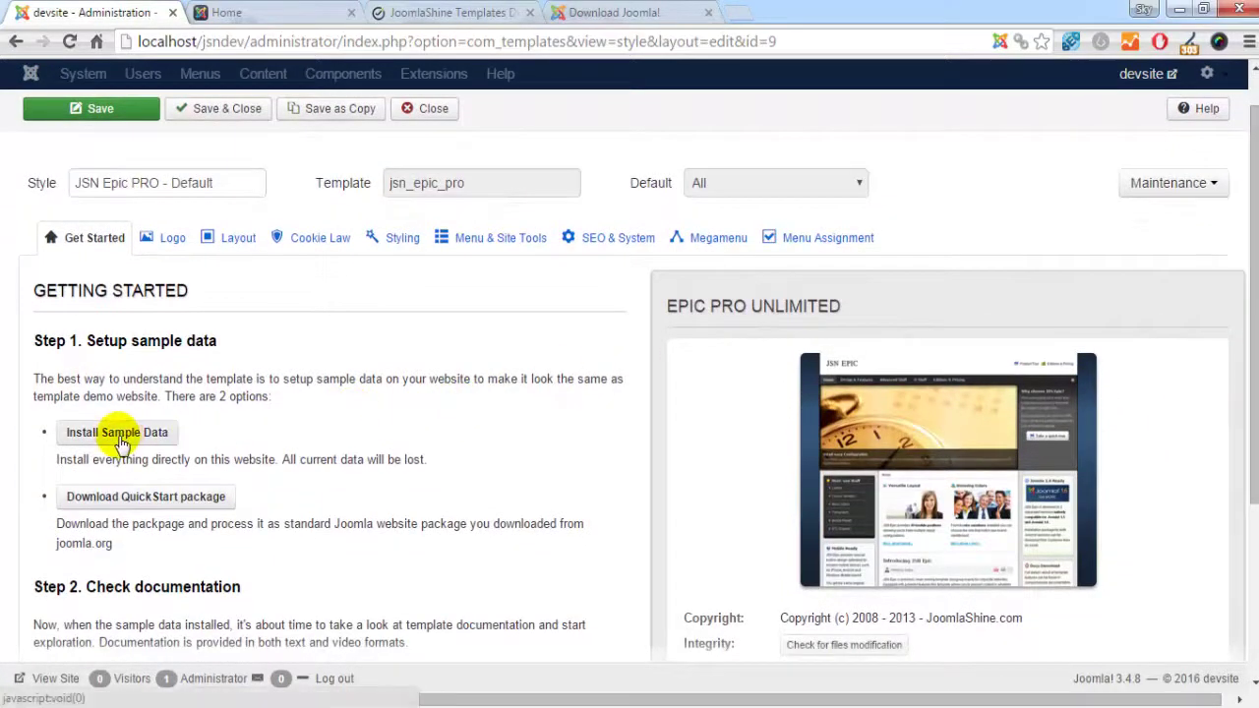
left_click(118, 436)
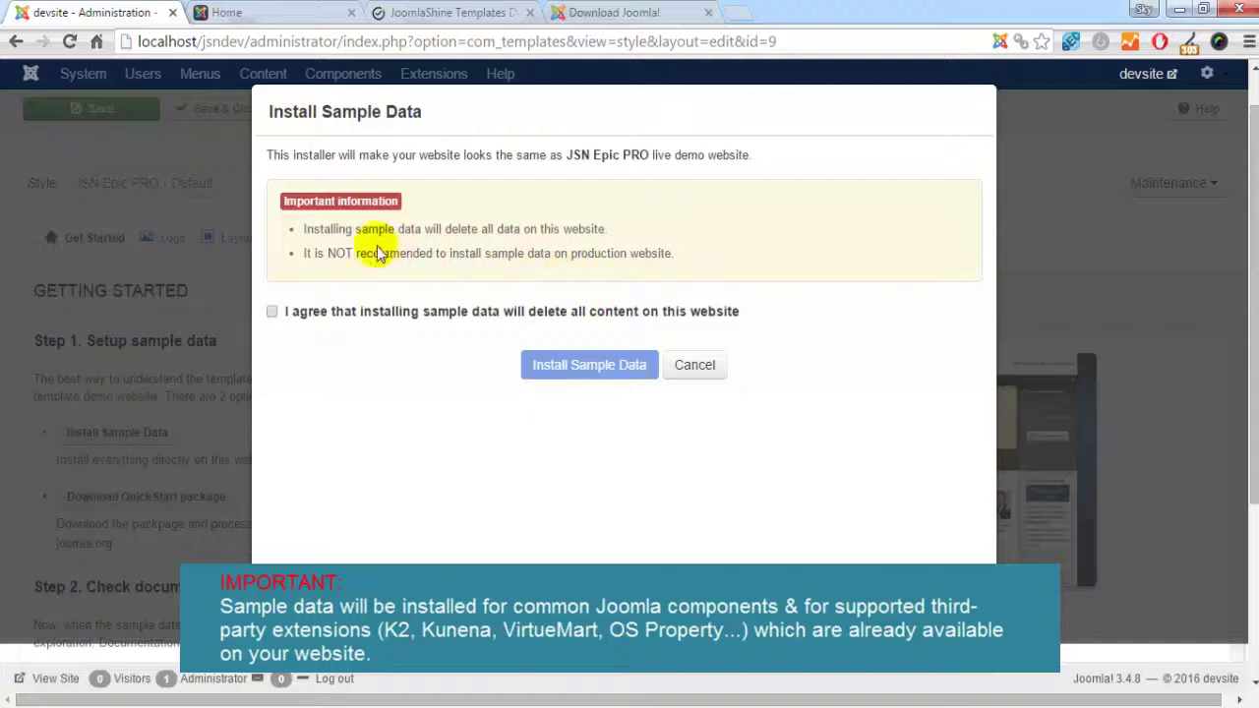
Agree to the deletion of all website content, install the sample data and finish the installer
left_click_drag(461, 234, 597, 228)
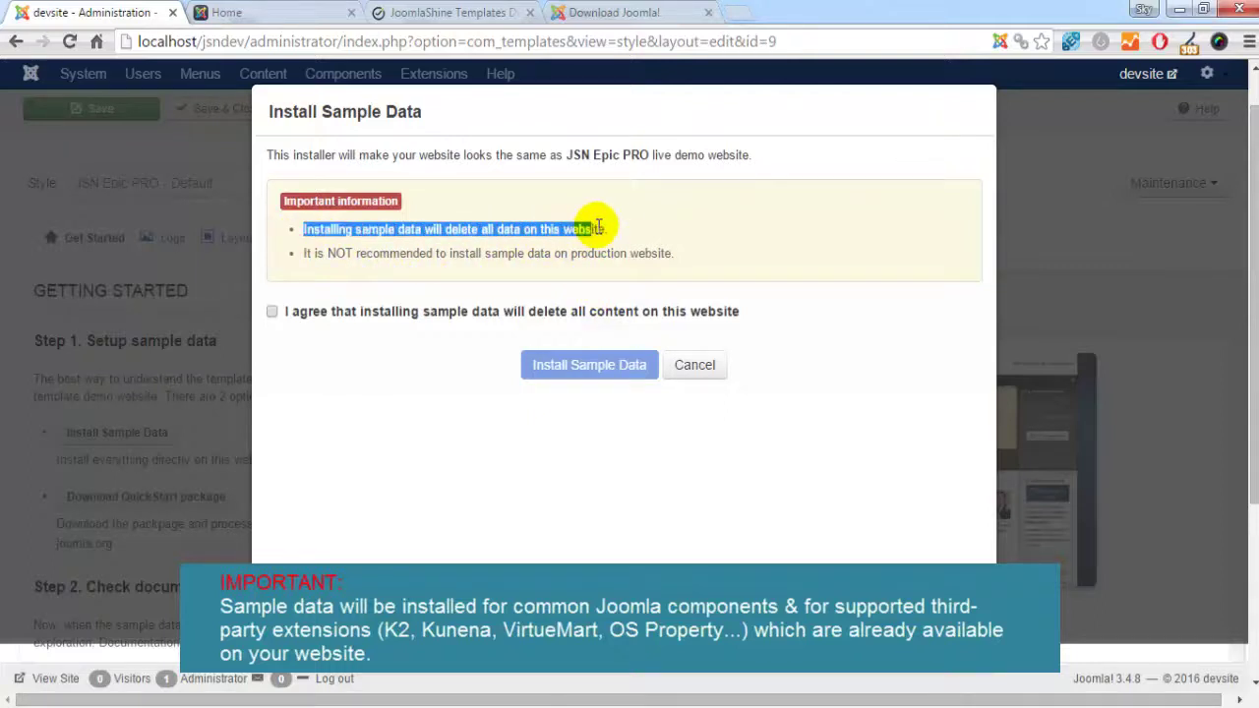
left_click(650, 227)
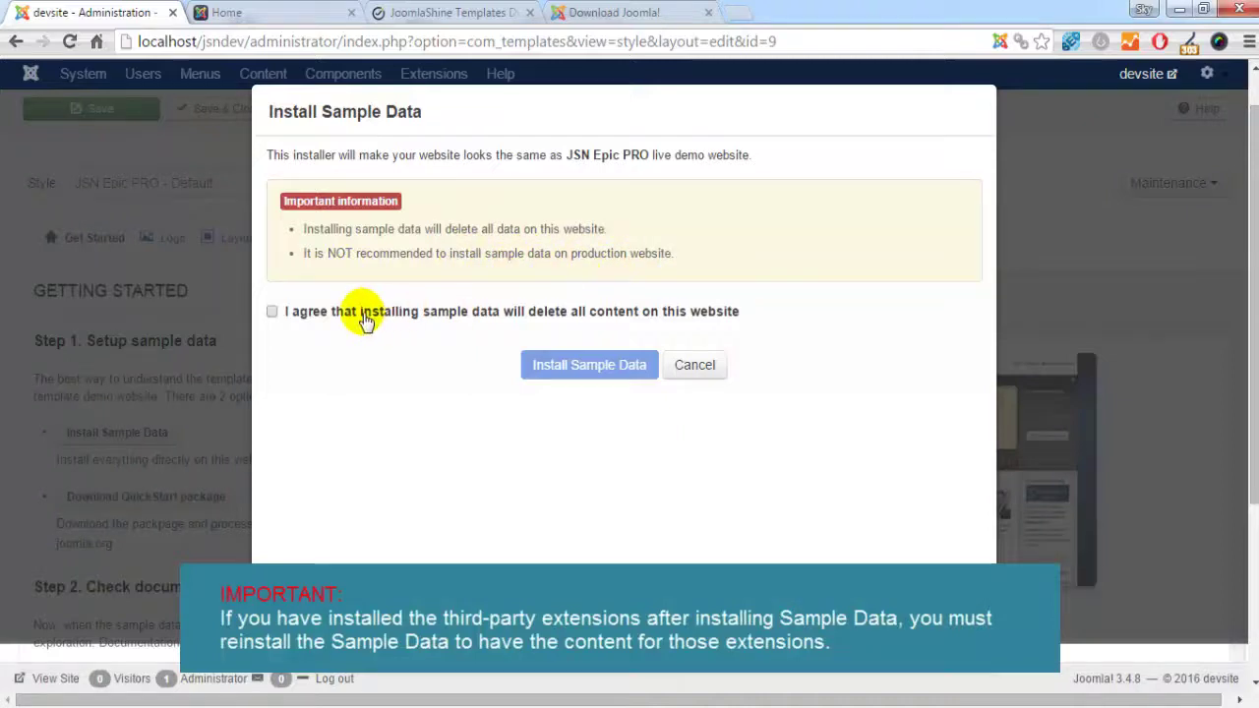
left_click(273, 313)
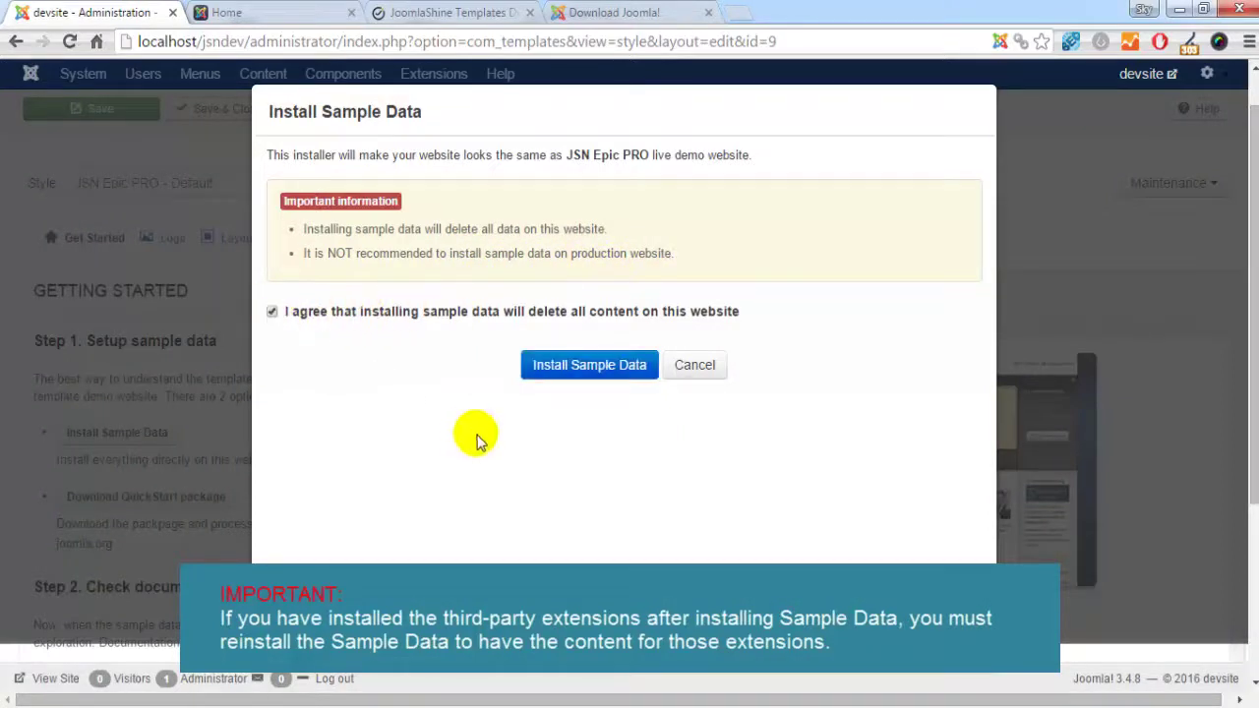
left_click(592, 368)
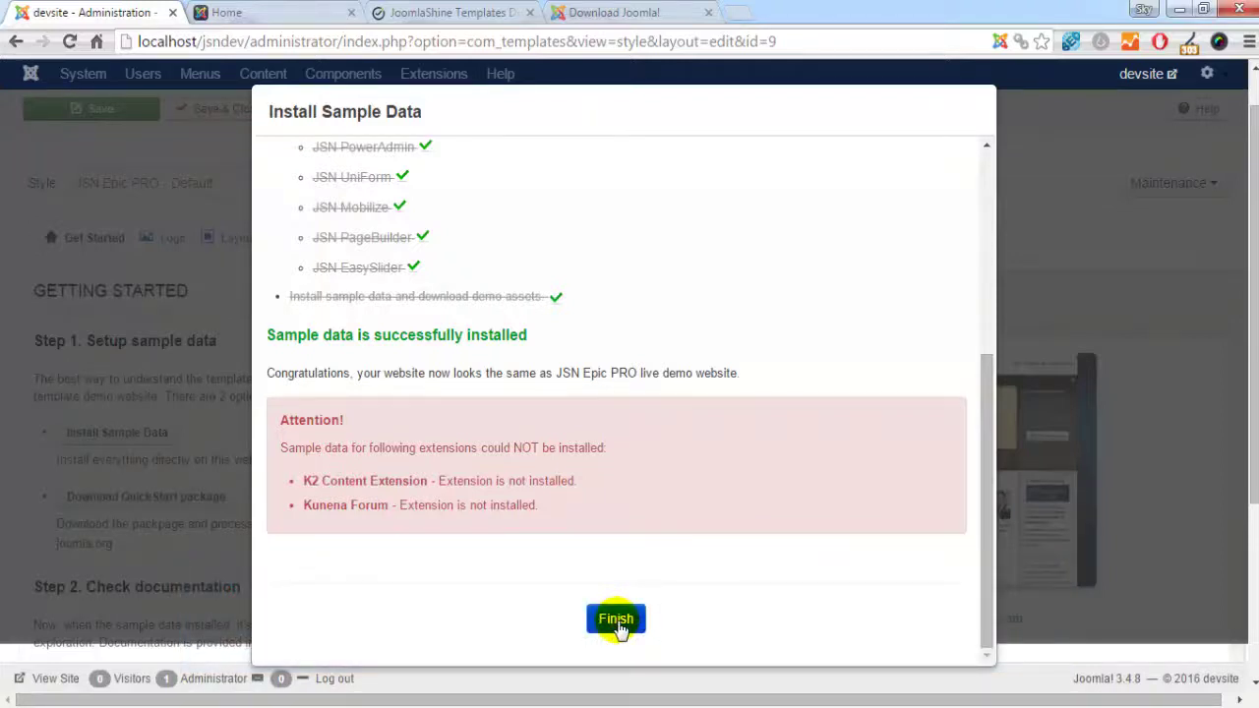
left_click(617, 620)
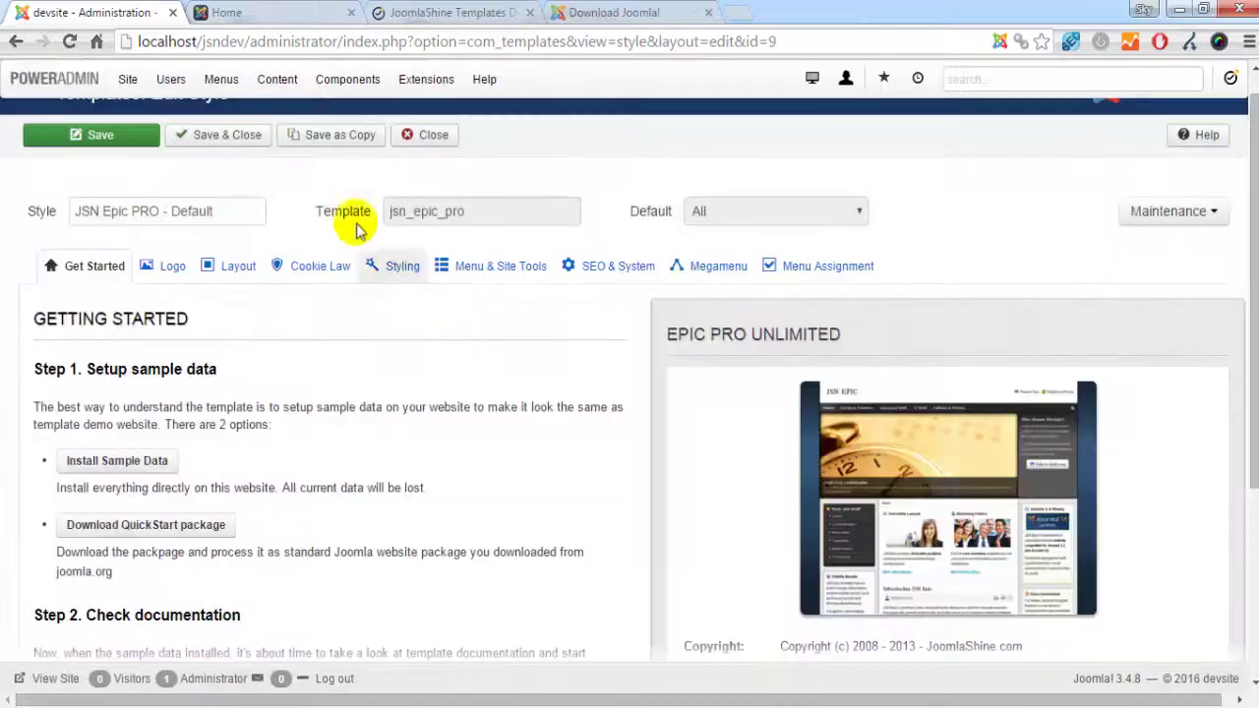
Examine the local home page with its sample data and Design menu from top to footer, and check it against the JoomlaShine demo
left_click(274, 12)
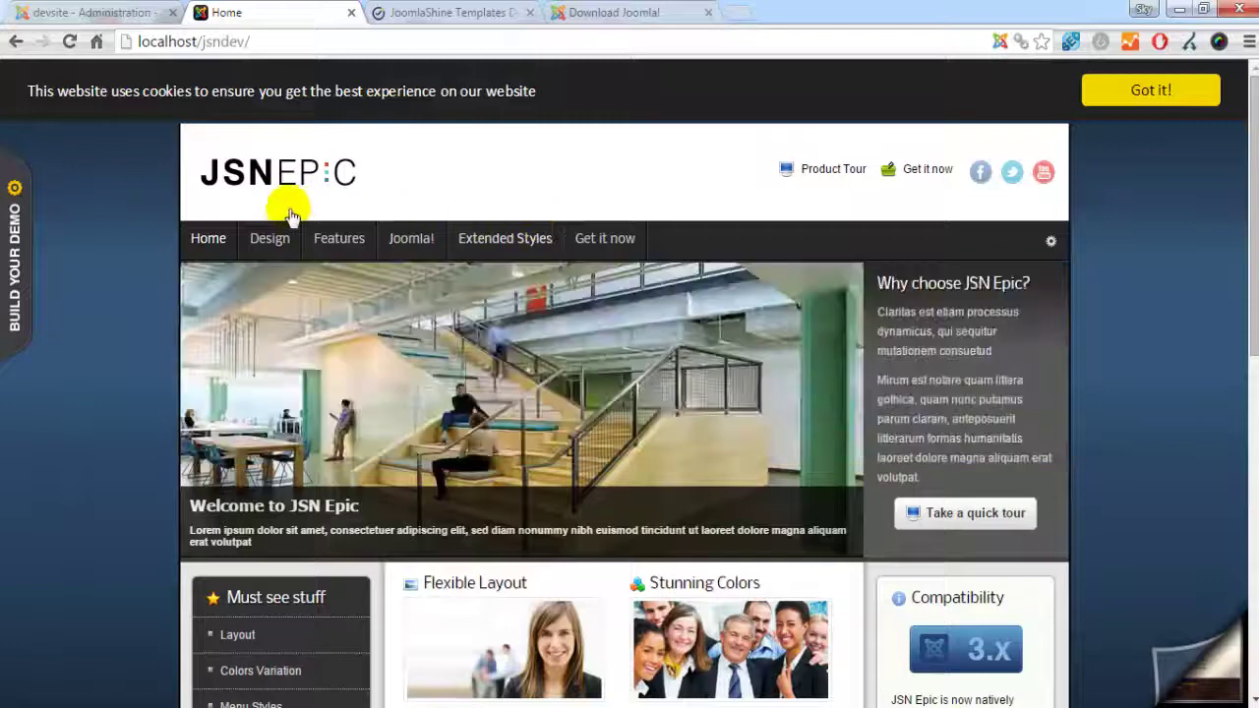
mouse_move(260, 249)
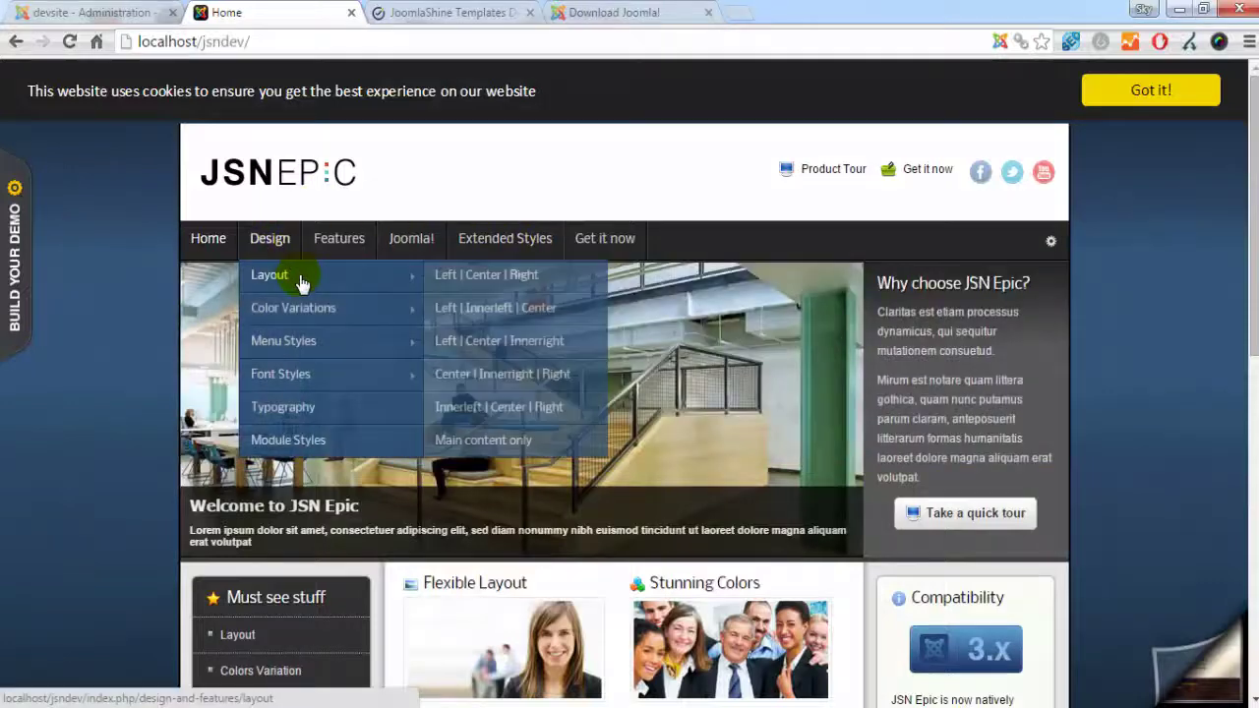
mouse_move(493, 269)
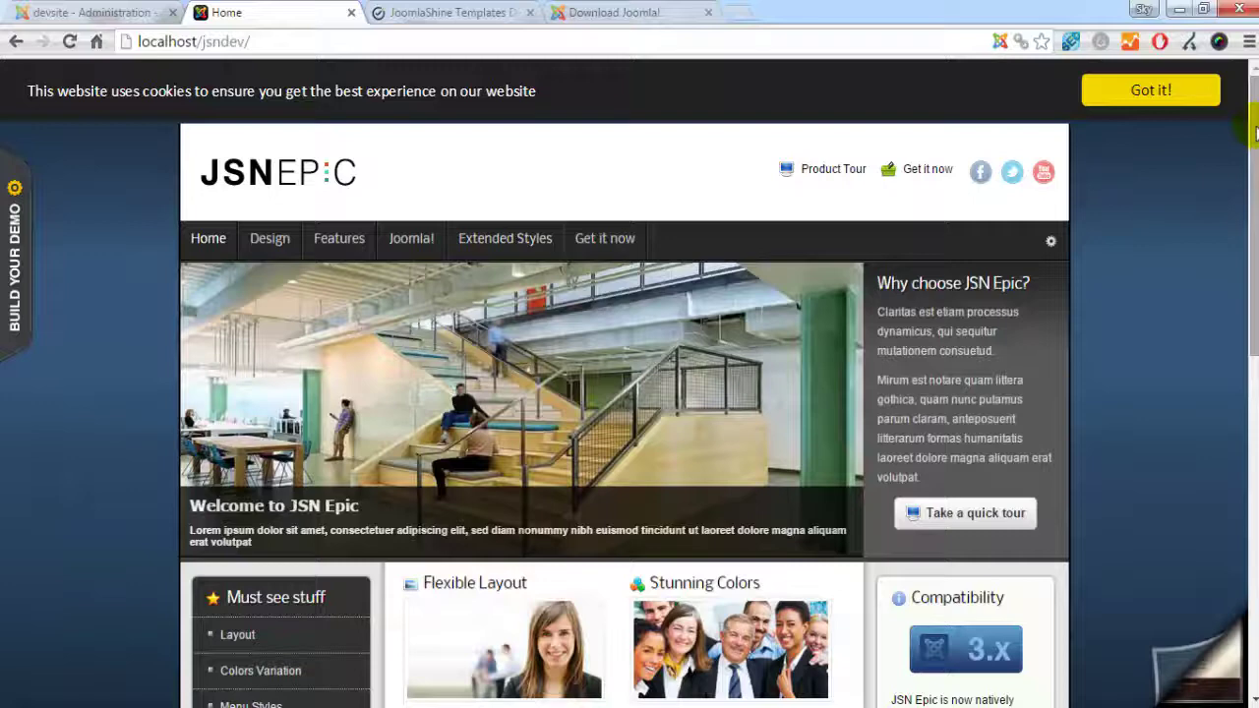
left_click_drag(1254, 133, 1255, 499)
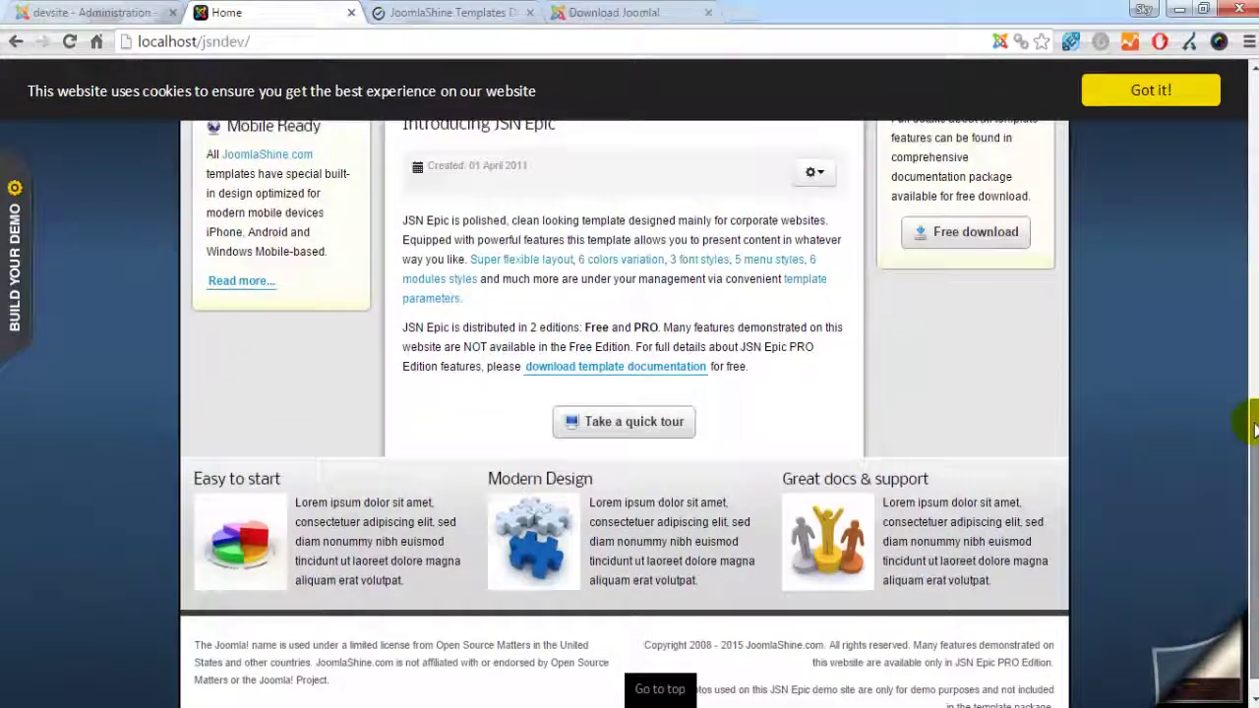
left_click_drag(1254, 428, 1254, 93)
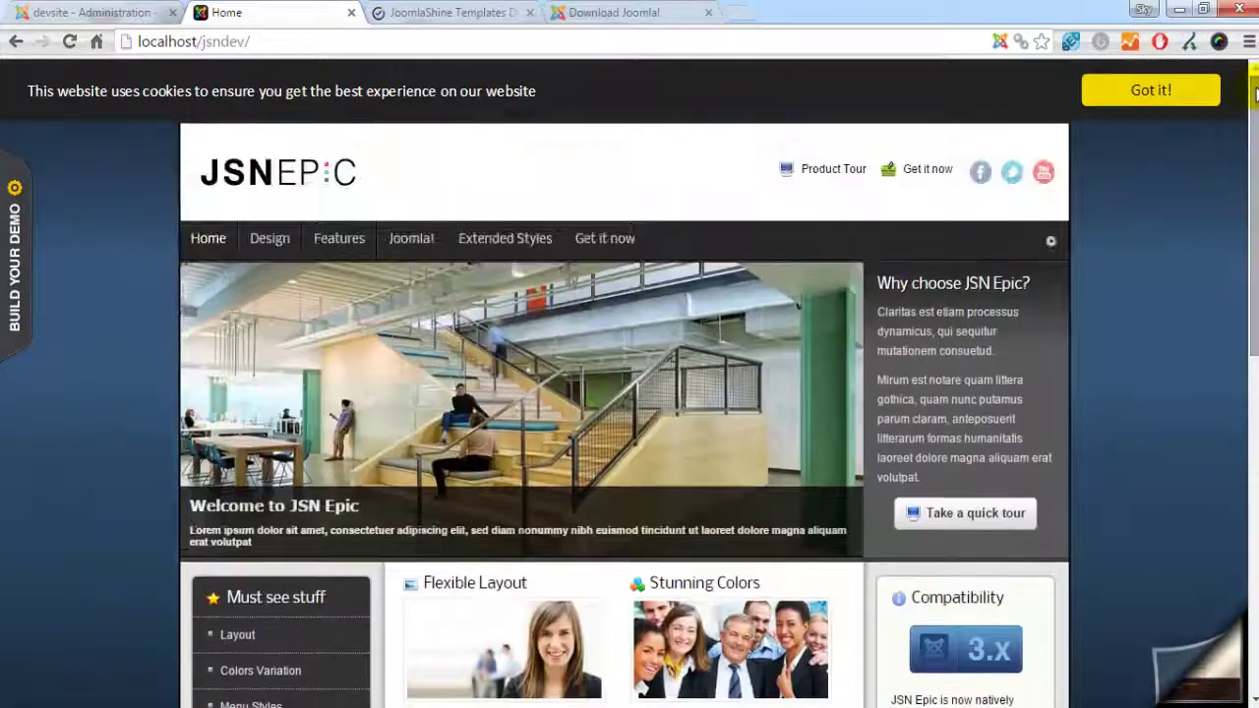
left_click(410, 12)
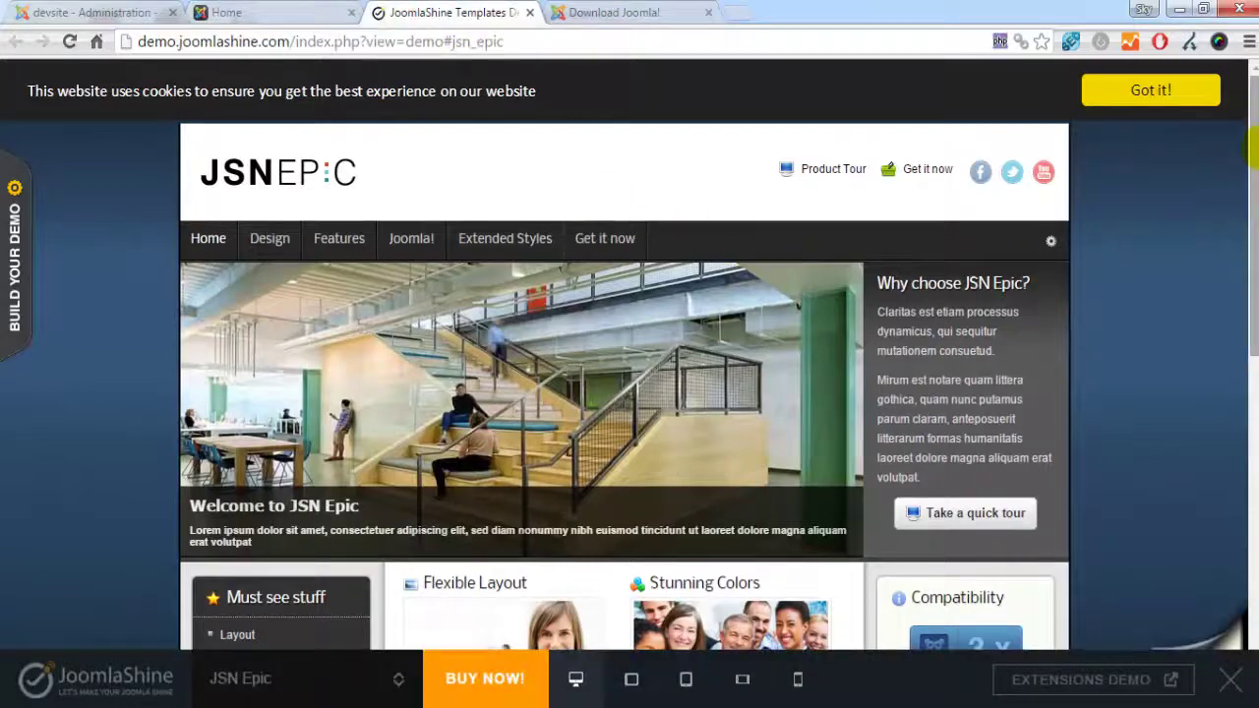
mouse_move(1249, 148)
left_mouse_down()
mouse_move(1253, 492)
mouse_move(1252, 128)
left_mouse_up()
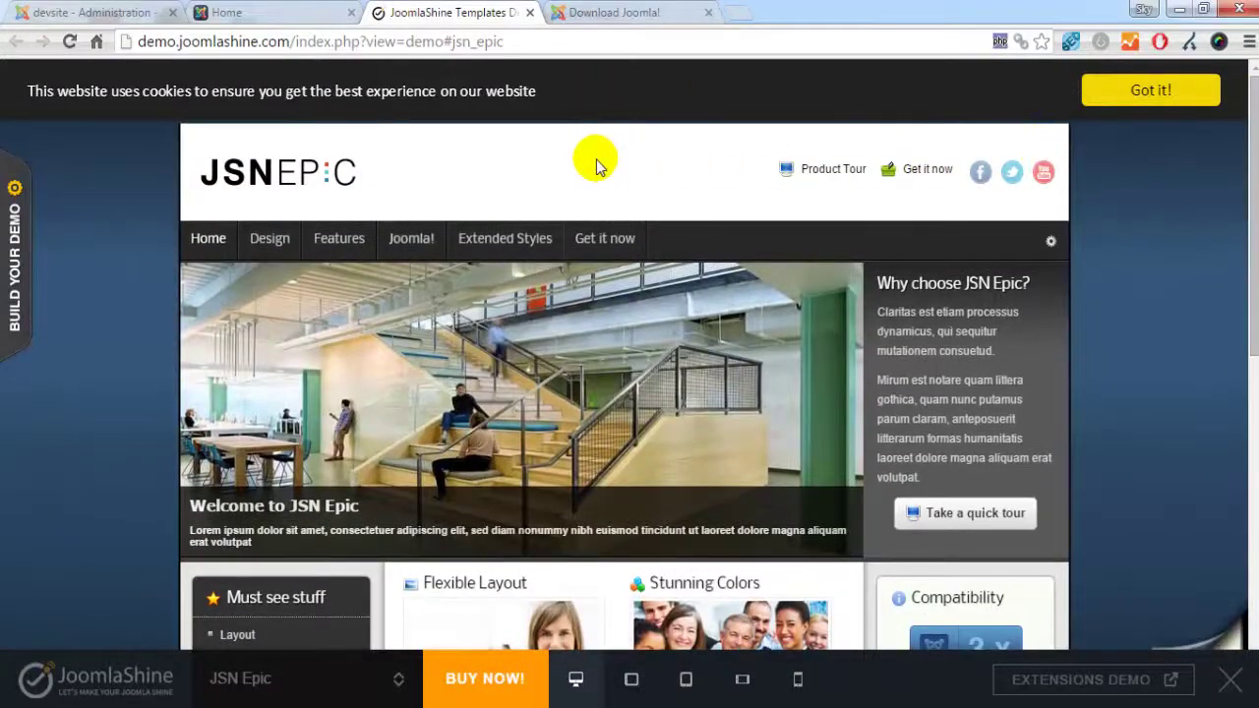